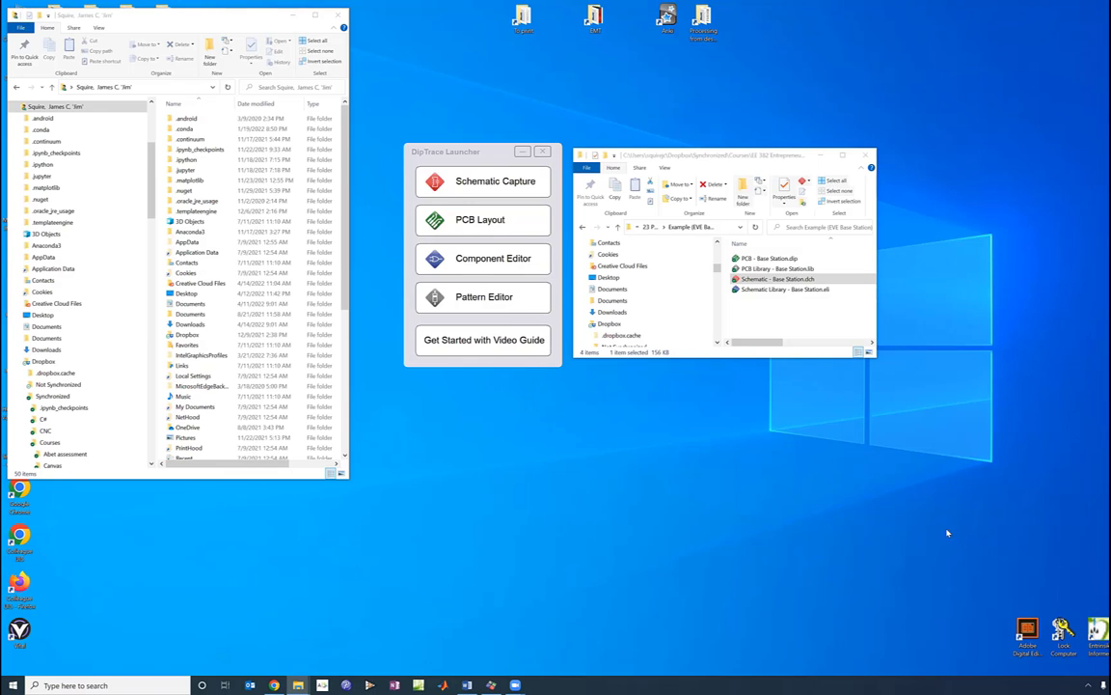
# - Open PCB Library - Base Station.lib from the project folder in DipTrace Pattern Editor
pyautogui.moveTo(656, 162); pyautogui.dragTo(650, 159)
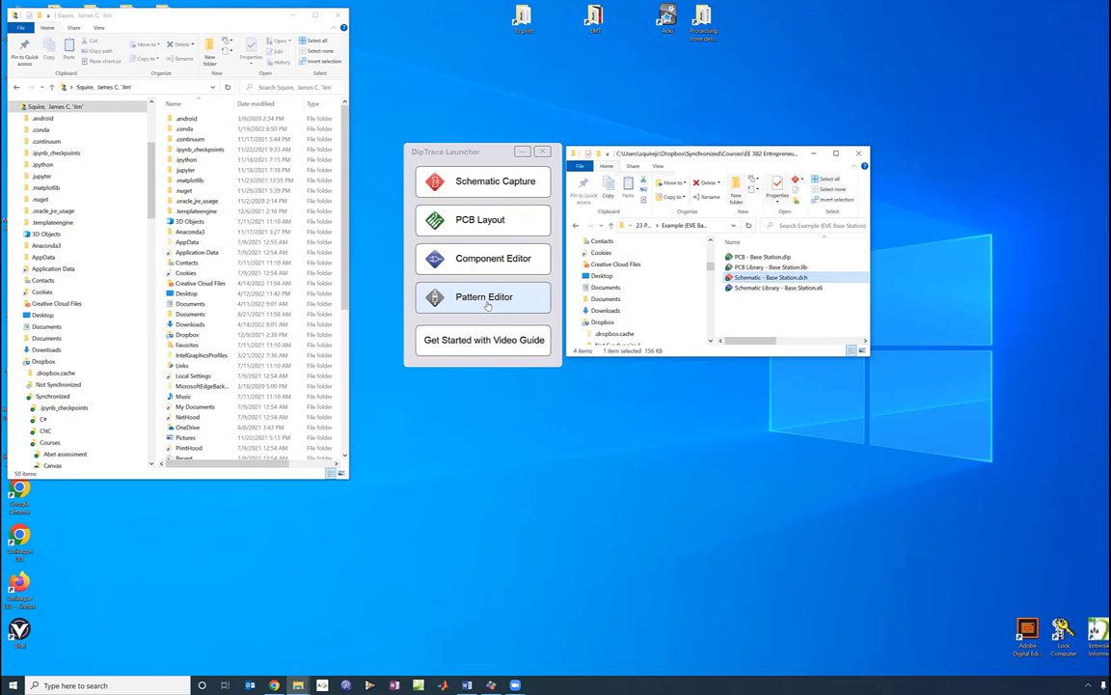
pyautogui.click(768, 267)
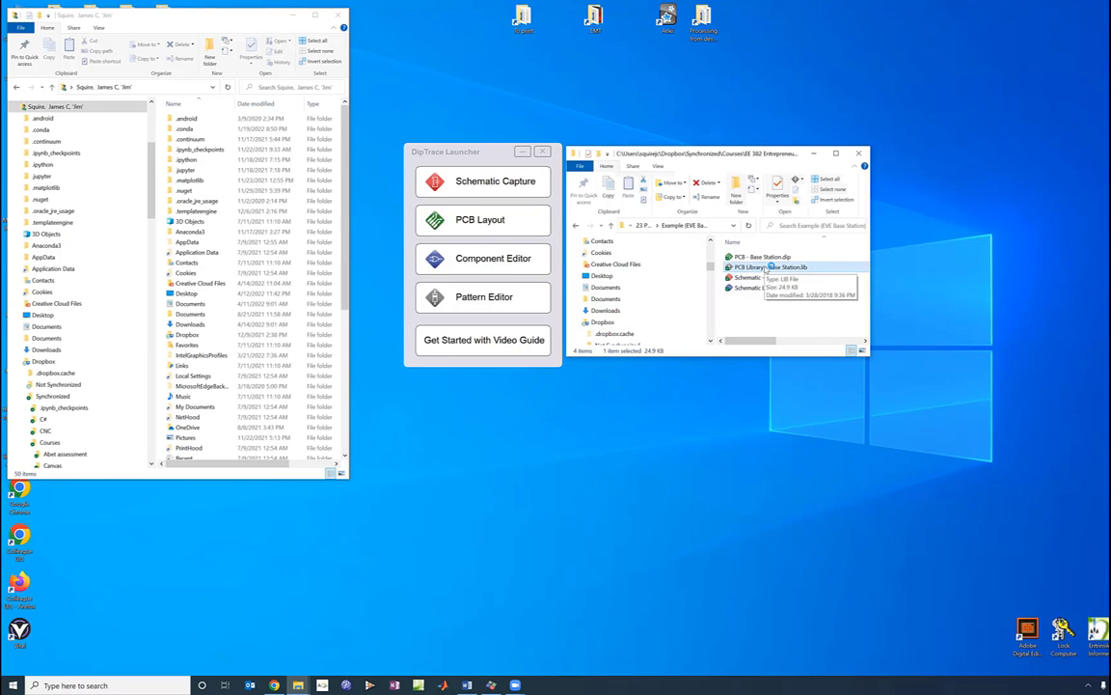
pyautogui.doubleClick(769, 267)
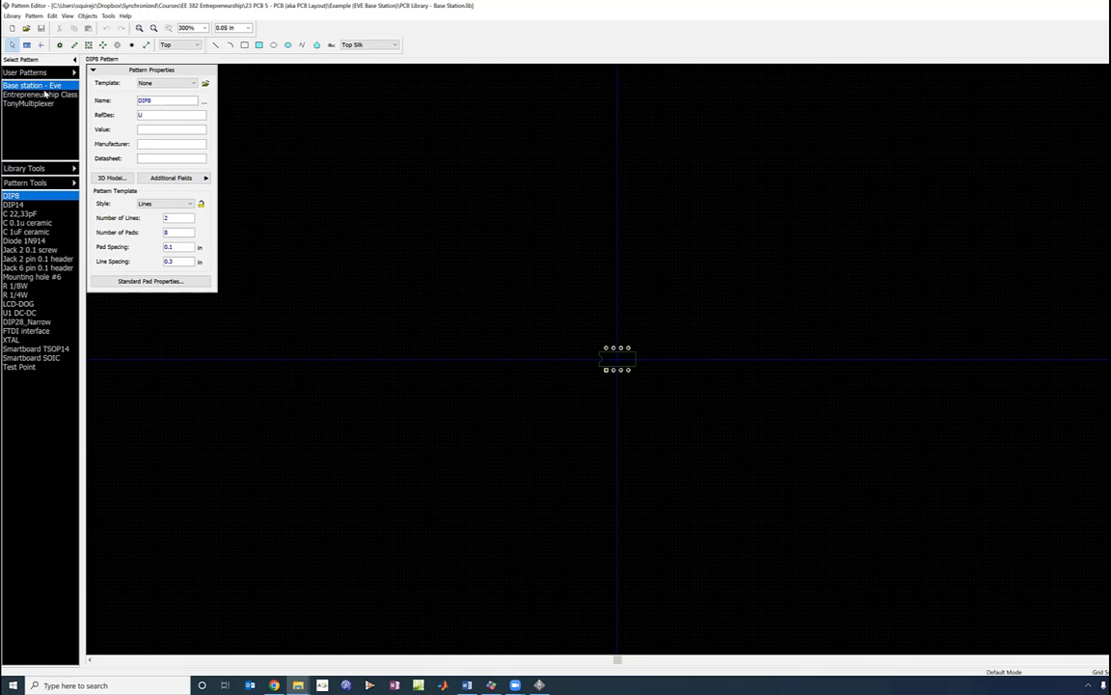
# - View the DIP14 footprint zoomed in, then the C 22,33pF and C 0.1u ceramic footprints
pyautogui.click(12, 205)
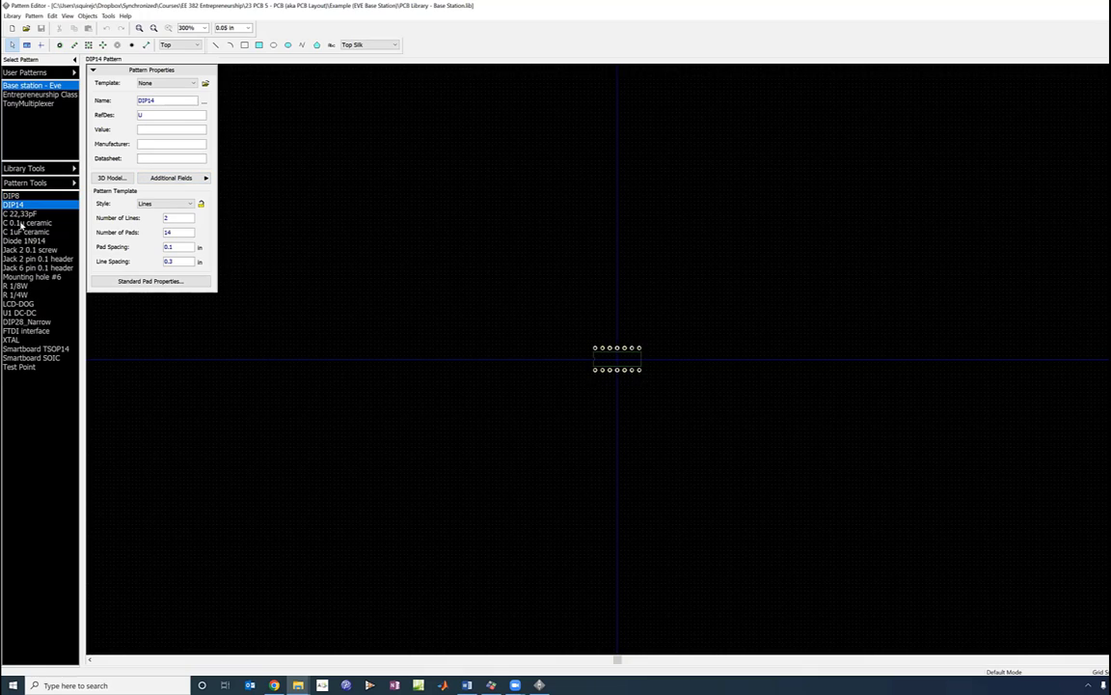
pyautogui.click(139, 27)
pyautogui.moveTo(517, 304); pyautogui.dragTo(767, 460)
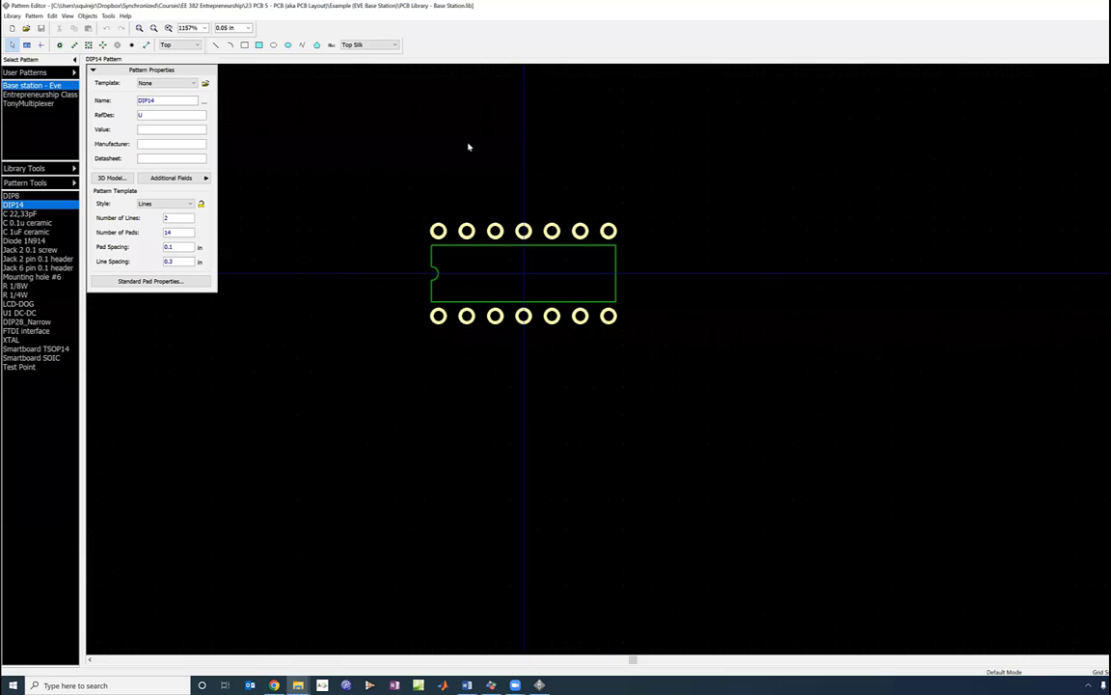
pyautogui.click(14, 213)
pyautogui.click(18, 223)
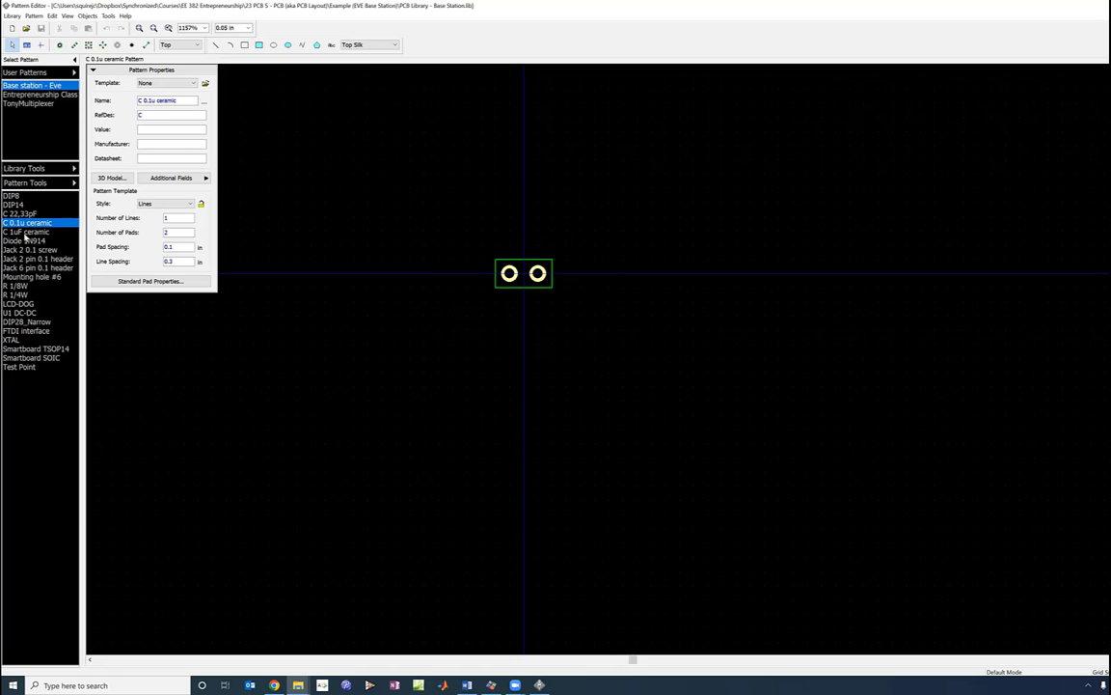
# - Preview patterns down to Mounting hole #6, then R 1/8W, Jack 2 pin 0.1 and FTDI interface
pyautogui.moveTo(25, 236); pyautogui.dragTo(17, 338)
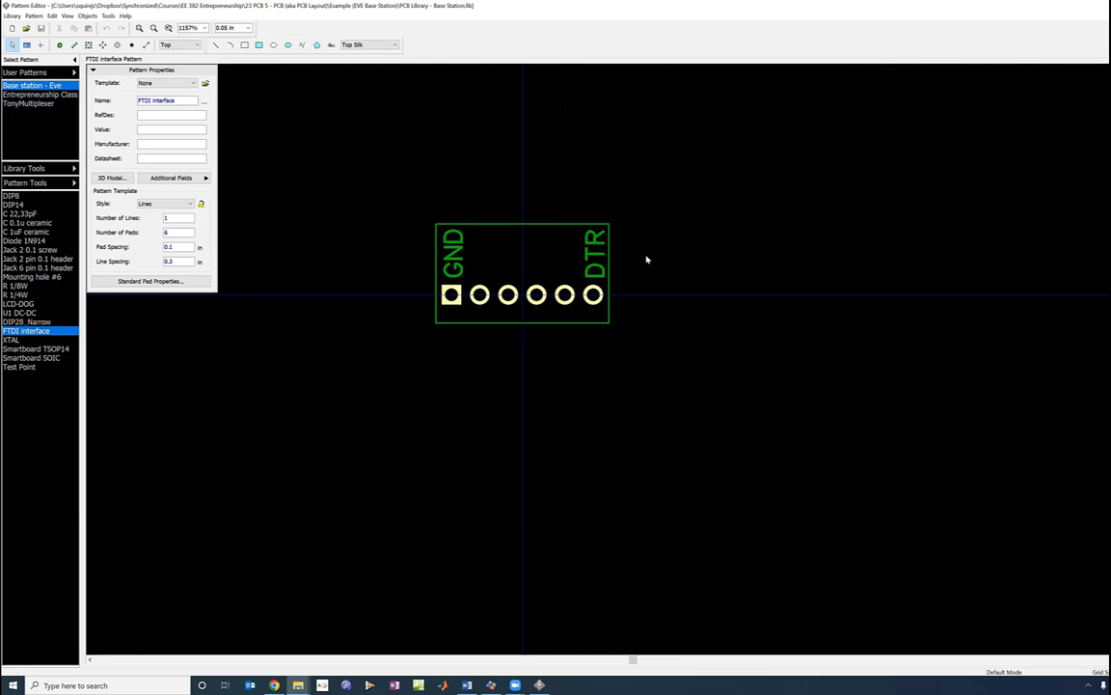
pyautogui.click(21, 285)
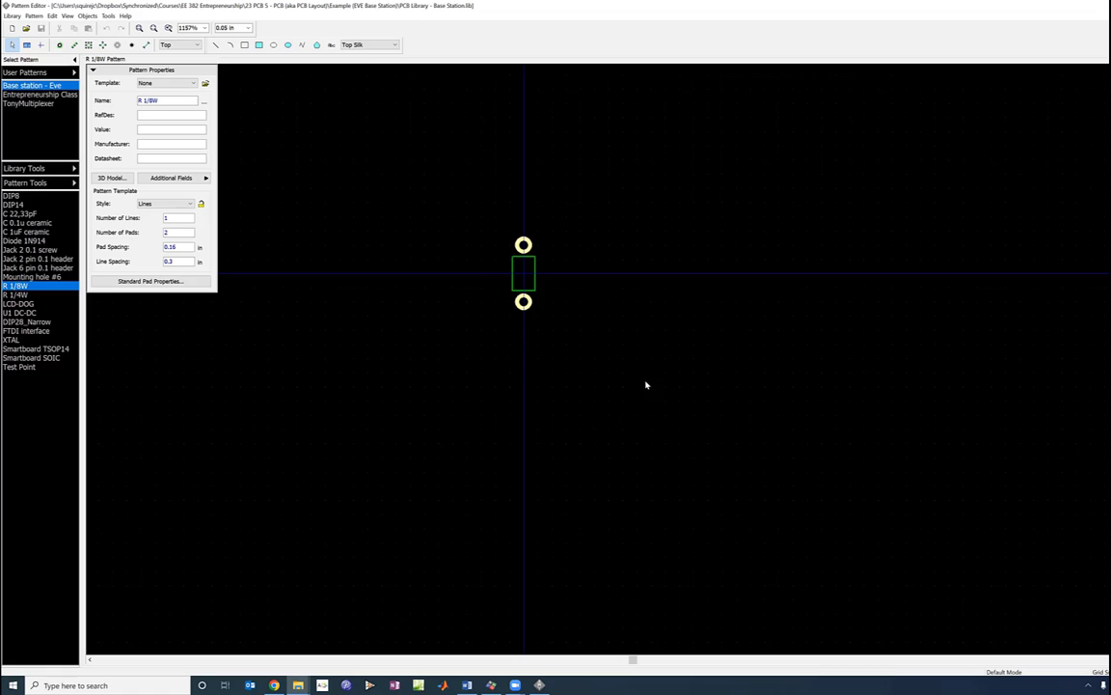
pyautogui.click(30, 258)
pyautogui.click(43, 331)
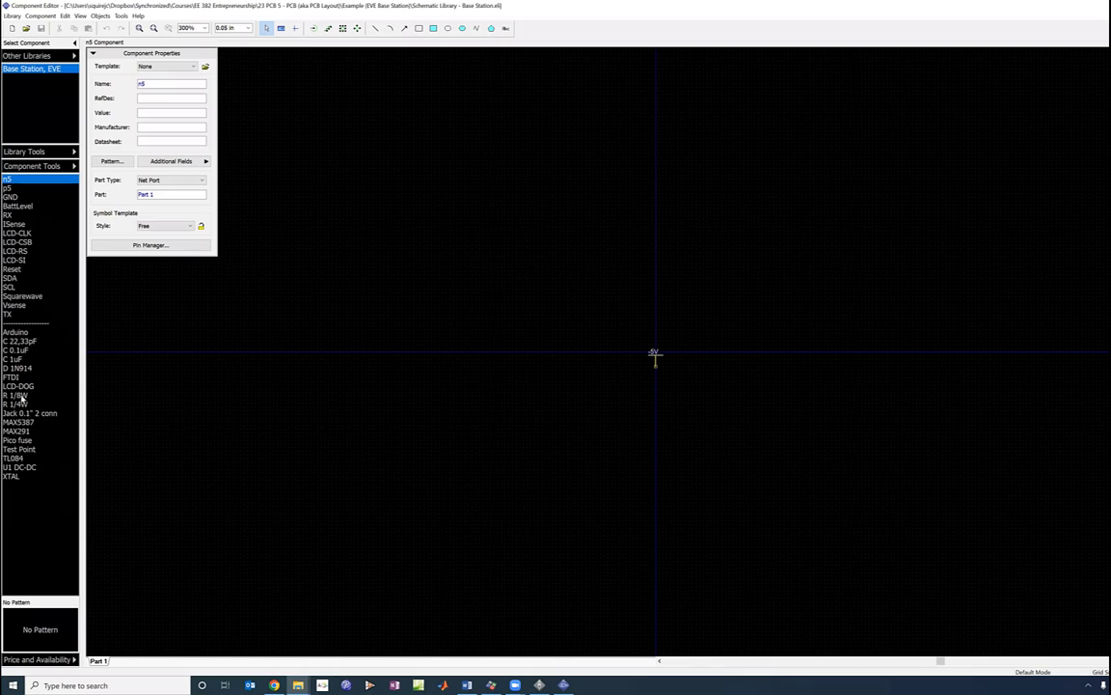
# - Open Schematic Library - Base Station.eli in DipTrace Component Editor
pyautogui.click(11, 395)
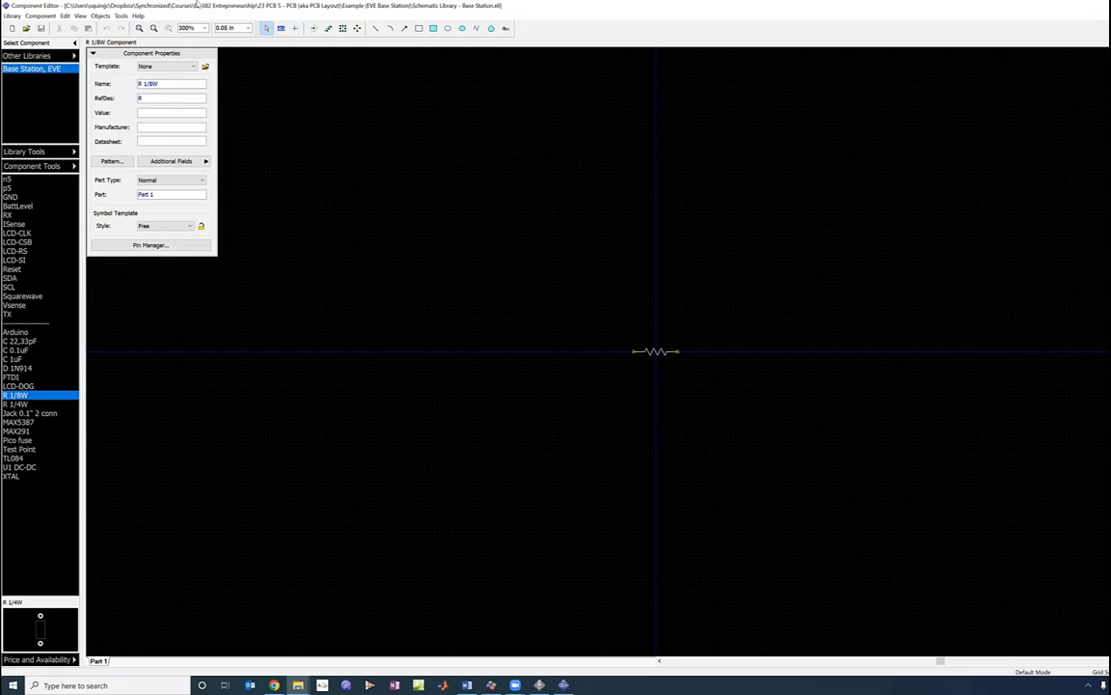
pyautogui.click(138, 28)
pyautogui.moveTo(538, 269); pyautogui.dragTo(834, 424)
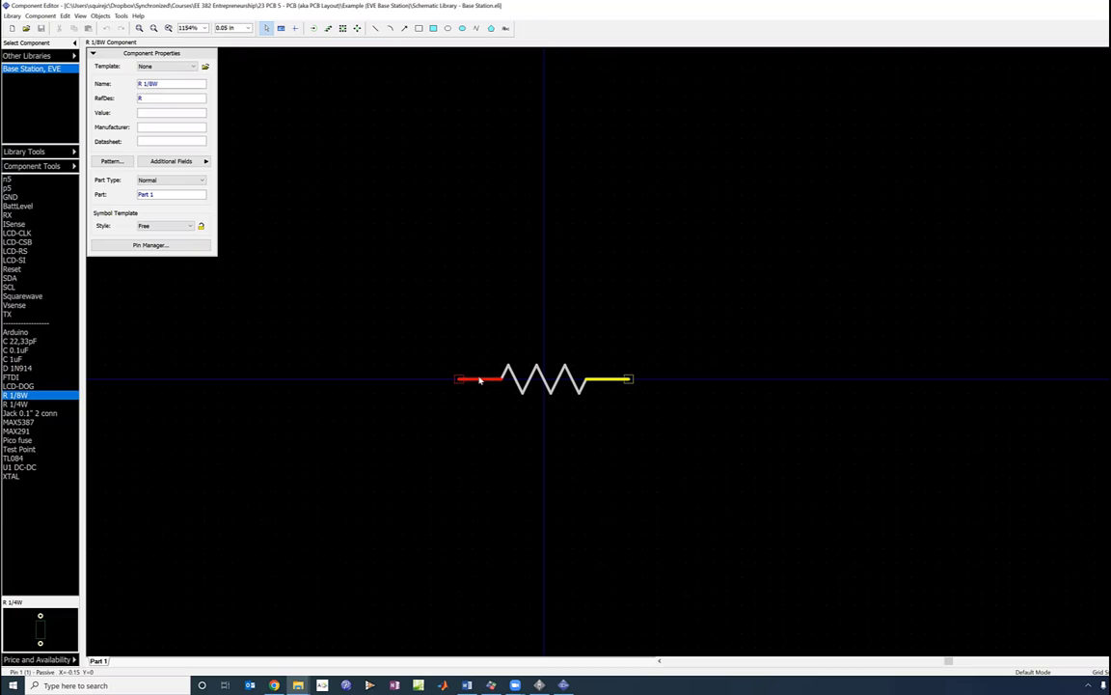
pyautogui.click(608, 380)
pyautogui.rightClick(459, 382)
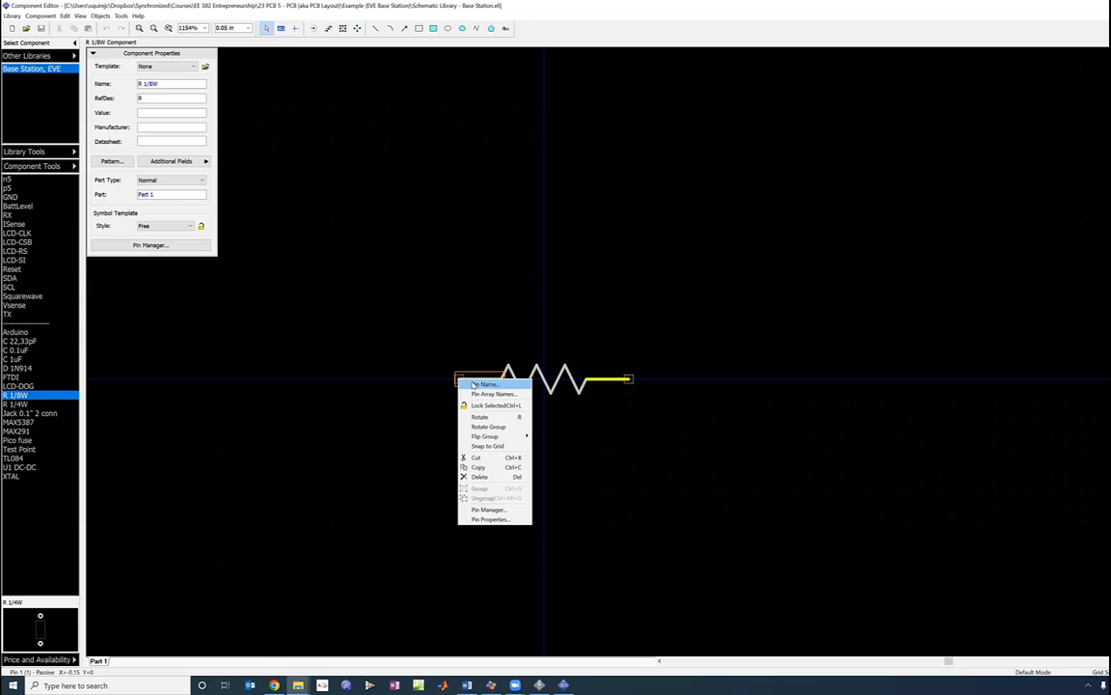
pyautogui.click(490, 519)
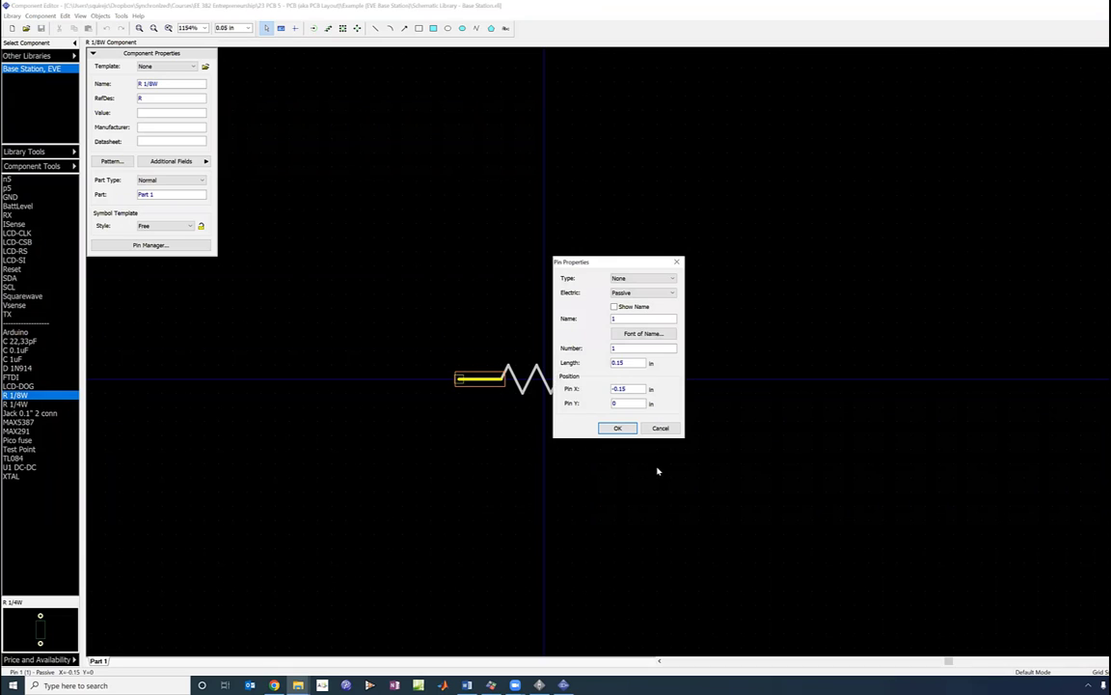
pyautogui.doubleClick(612, 319)
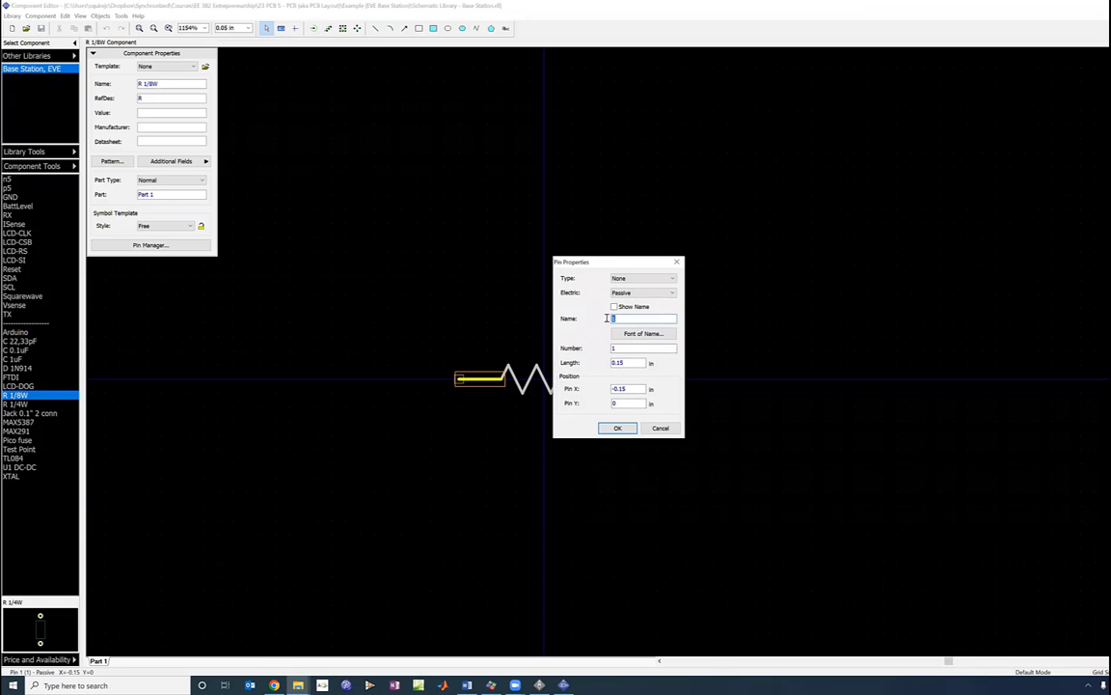
pyautogui.click(682, 260)
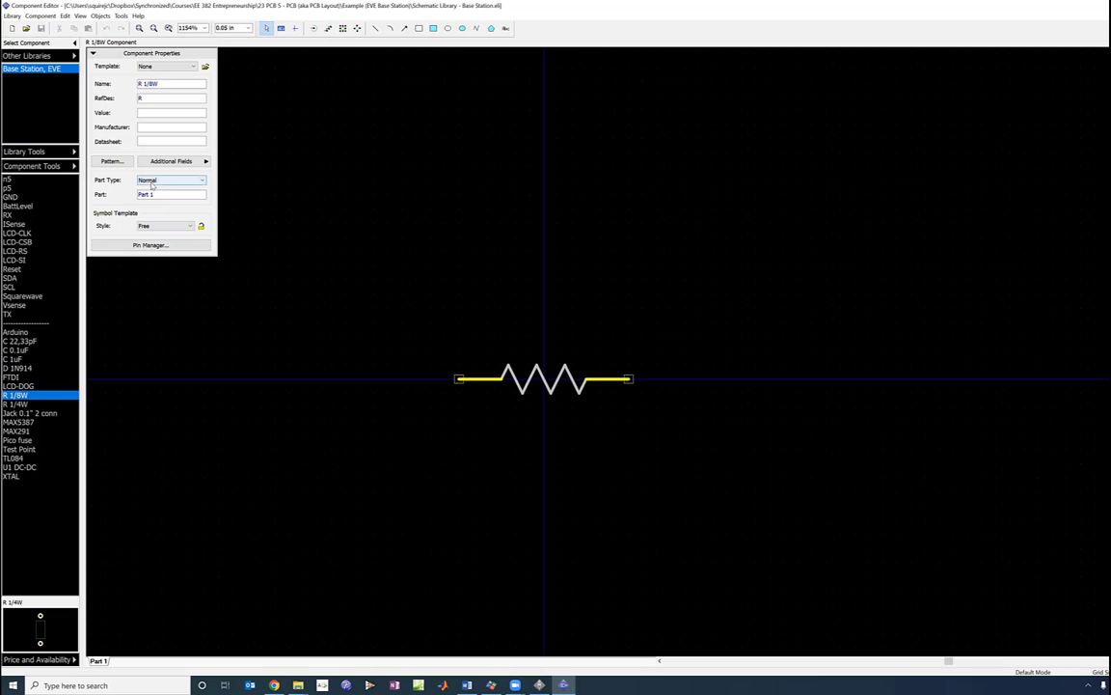
# - Browse the Arduino, C 22,33pF, C 1uF, LCD-DOG, Jack, Pico fuse, U1 DC-DC, R 1/4W and D 1N914 symbols
pyautogui.click(16, 332)
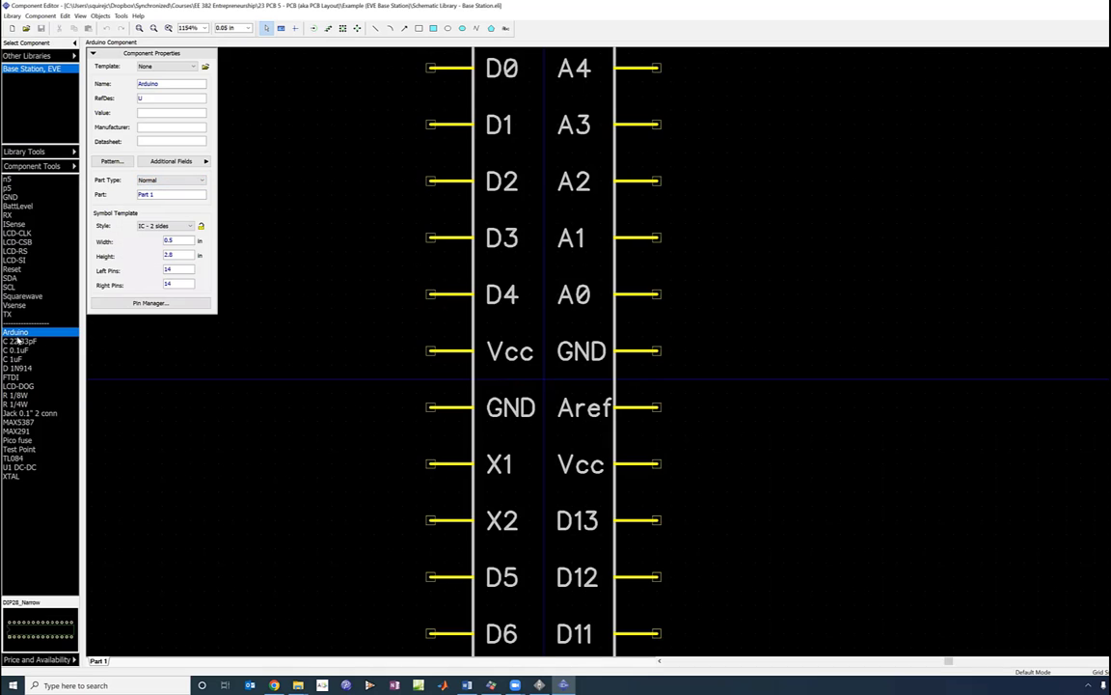
pyautogui.click(18, 340)
pyautogui.click(14, 359)
pyautogui.click(13, 387)
pyautogui.click(13, 413)
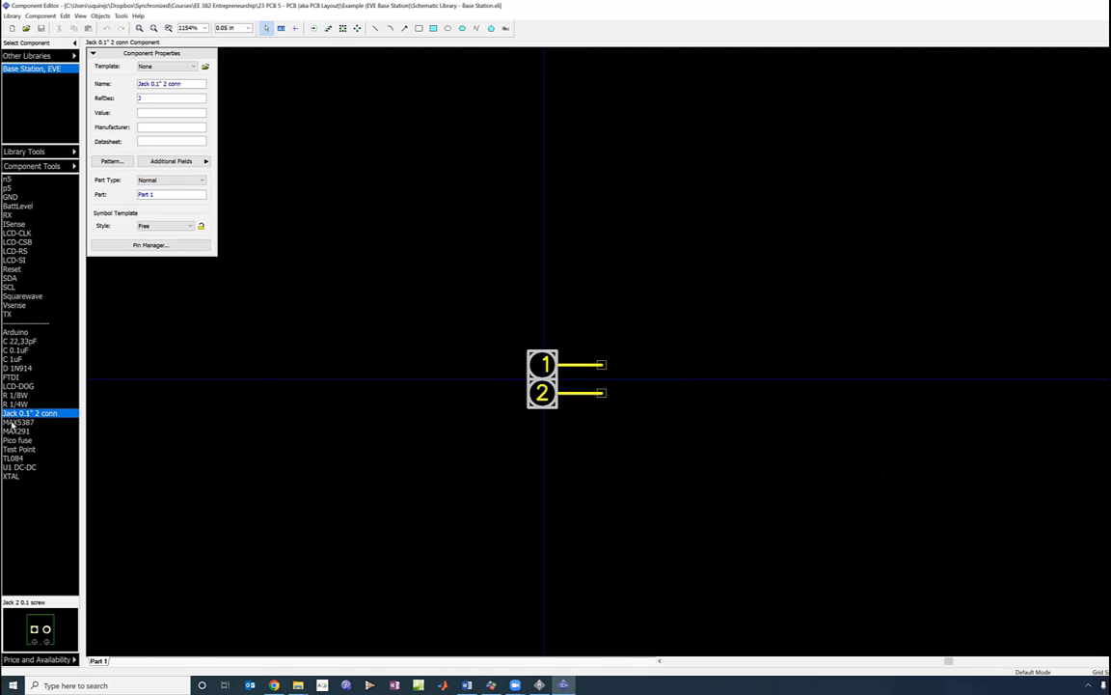
pyautogui.click(13, 440)
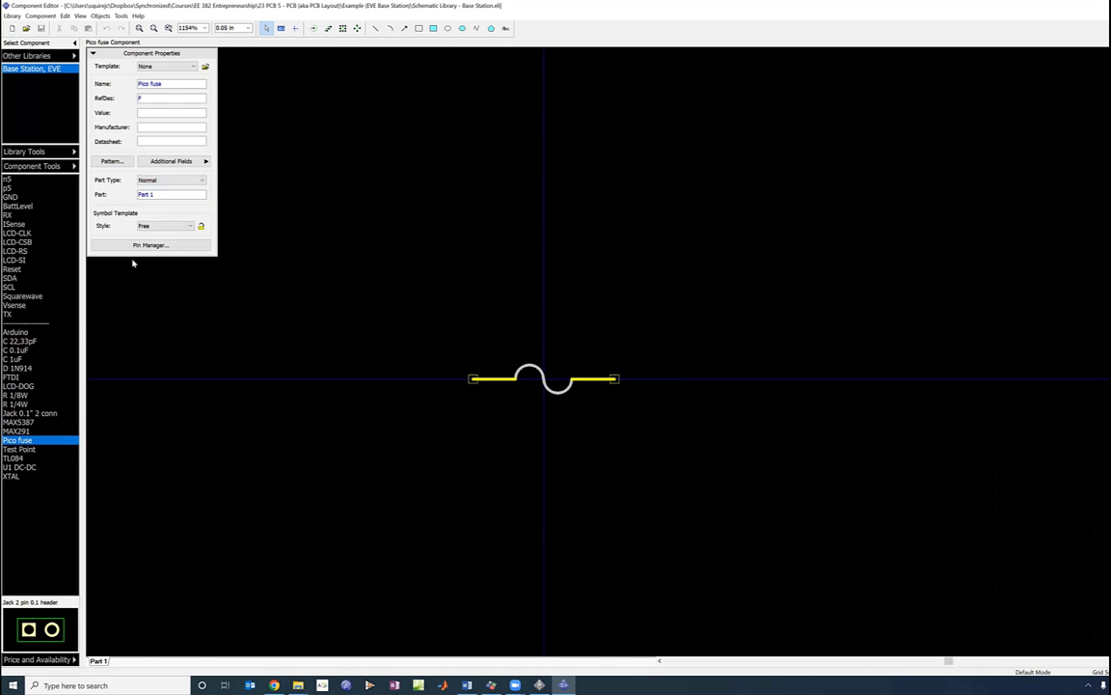
pyautogui.click(18, 467)
pyautogui.click(16, 440)
pyautogui.click(13, 396)
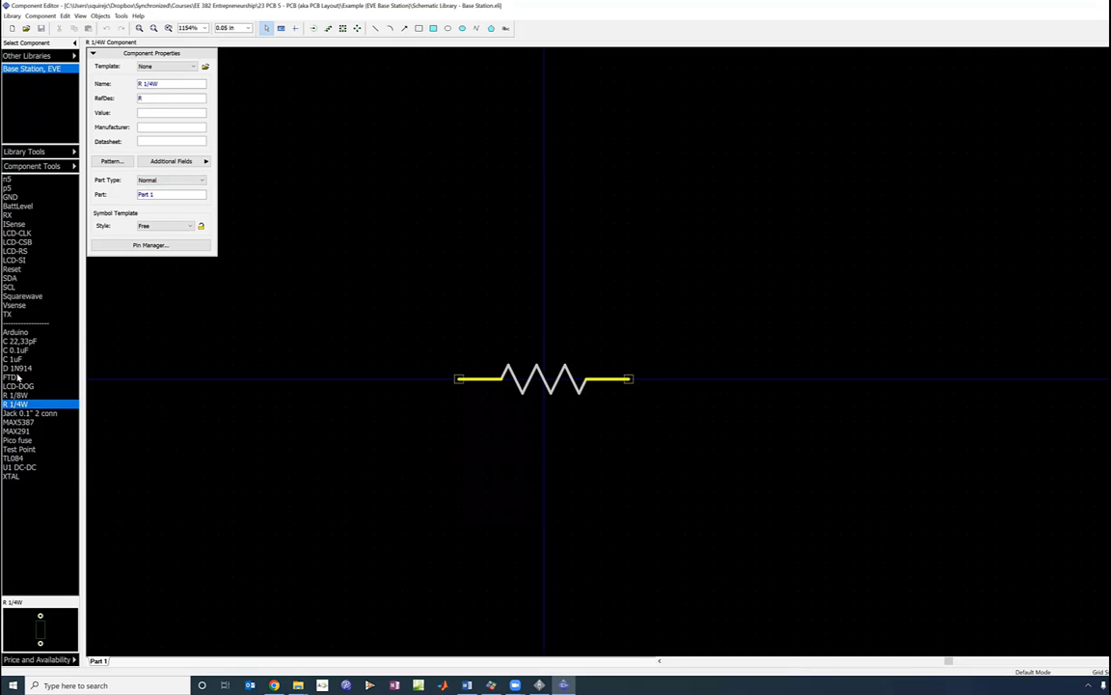
pyautogui.click(16, 369)
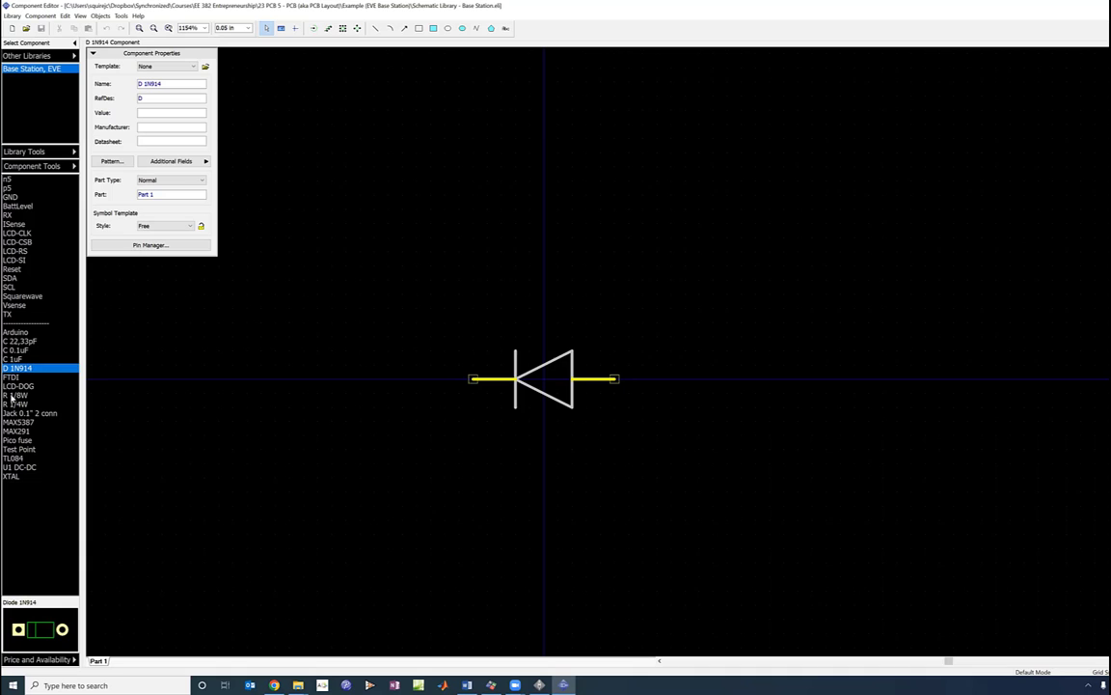
# - Revisit LCD-DOG, Arduino and C 22,33pF, then show the MAX5387 symbol
pyautogui.click(14, 386)
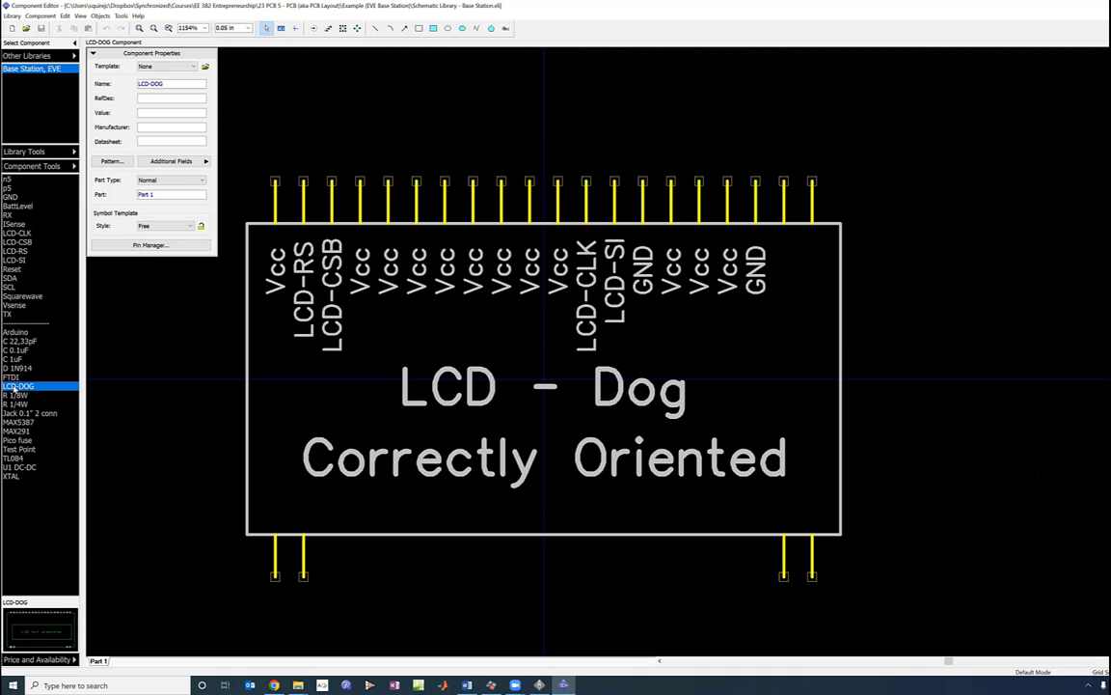
pyautogui.click(15, 333)
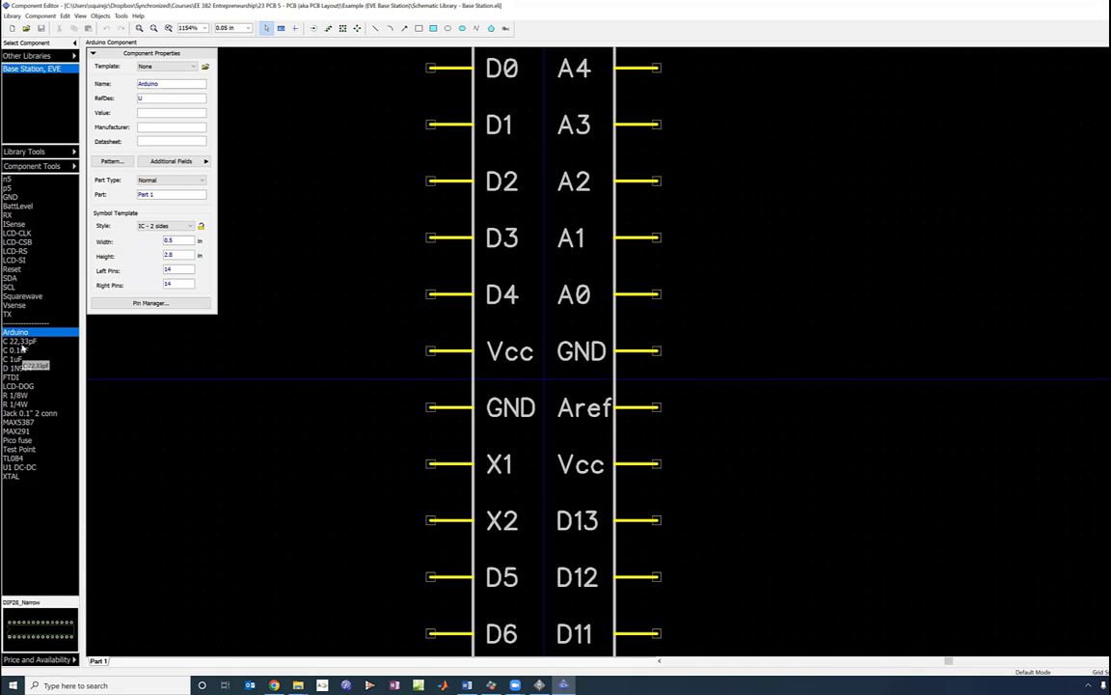
pyautogui.click(21, 341)
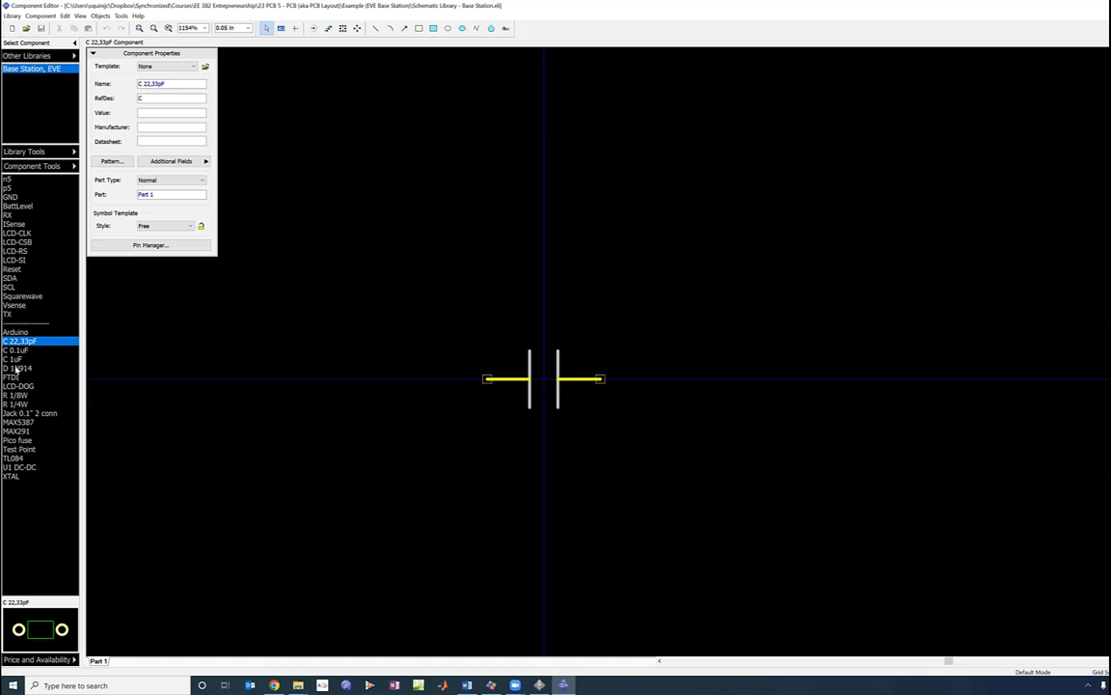
pyautogui.click(15, 367)
pyautogui.click(15, 386)
pyautogui.click(15, 421)
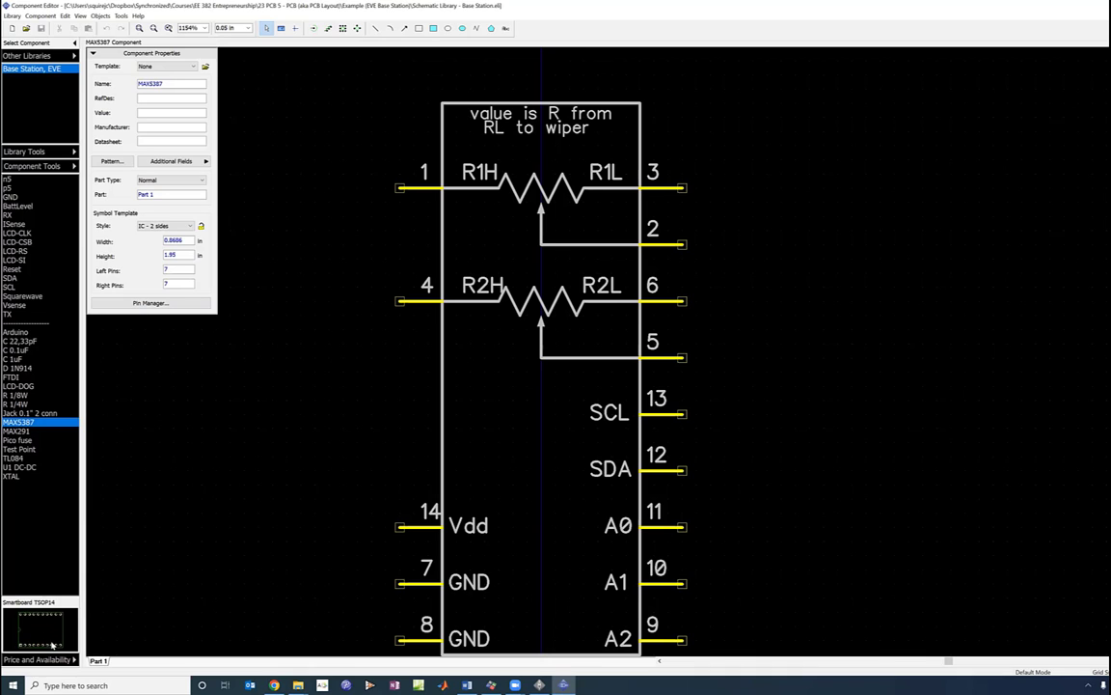
# - View the MAX291 and Test Point symbols, ending on the Jack 0.1" 2 conn
pyautogui.click(15, 433)
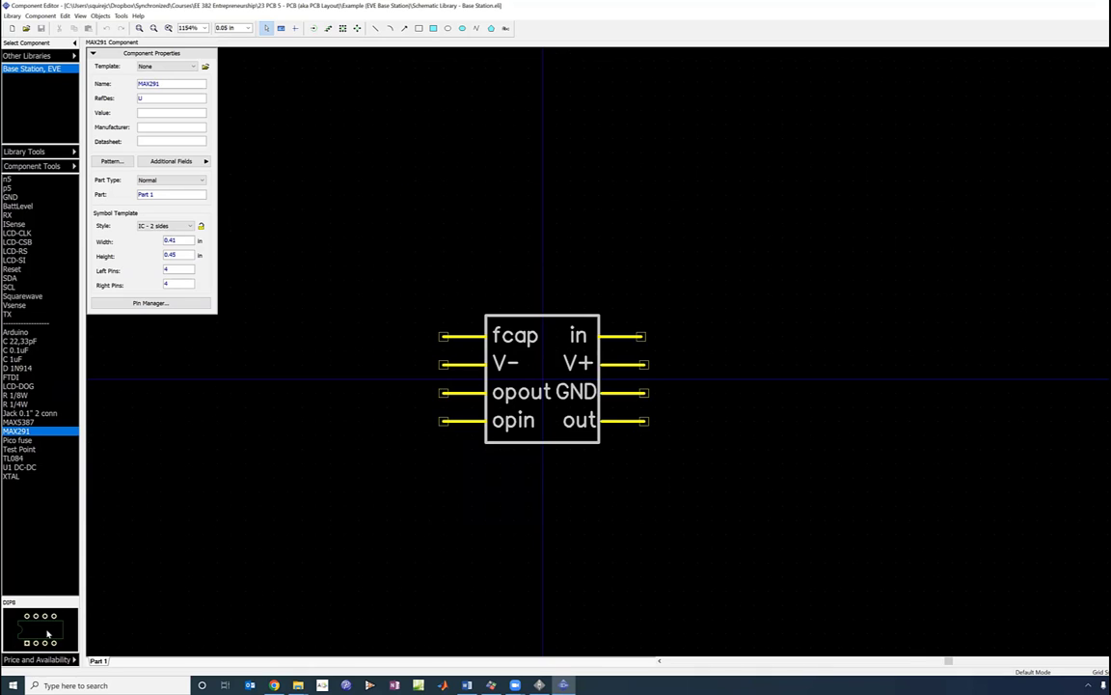
pyautogui.click(19, 449)
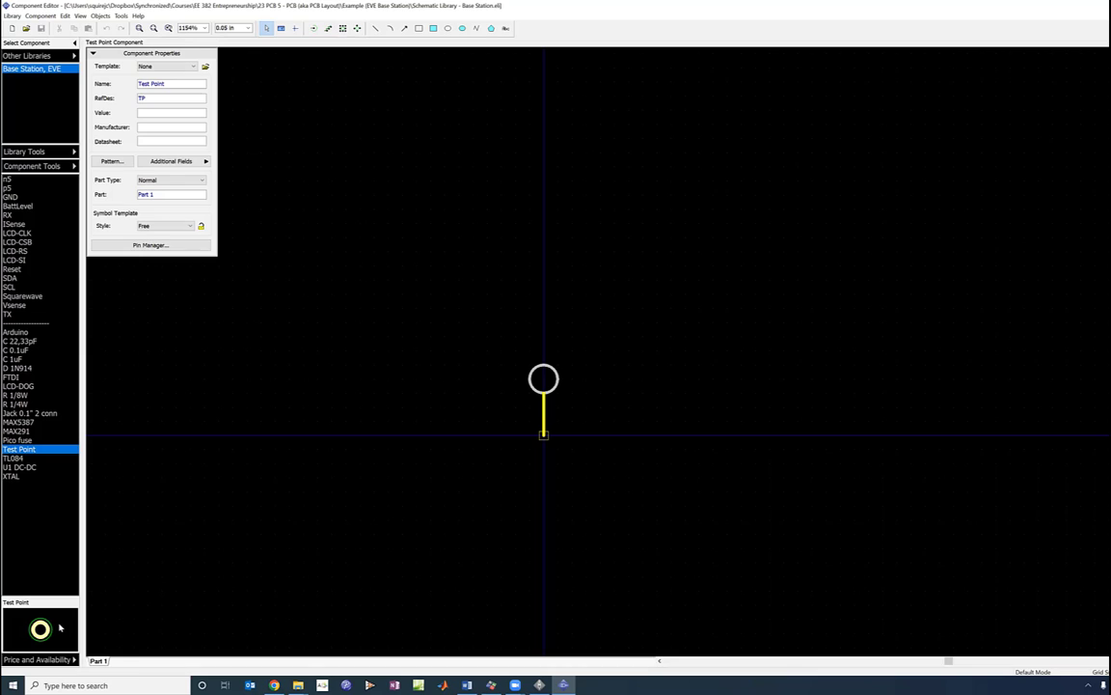
pyautogui.click(39, 413)
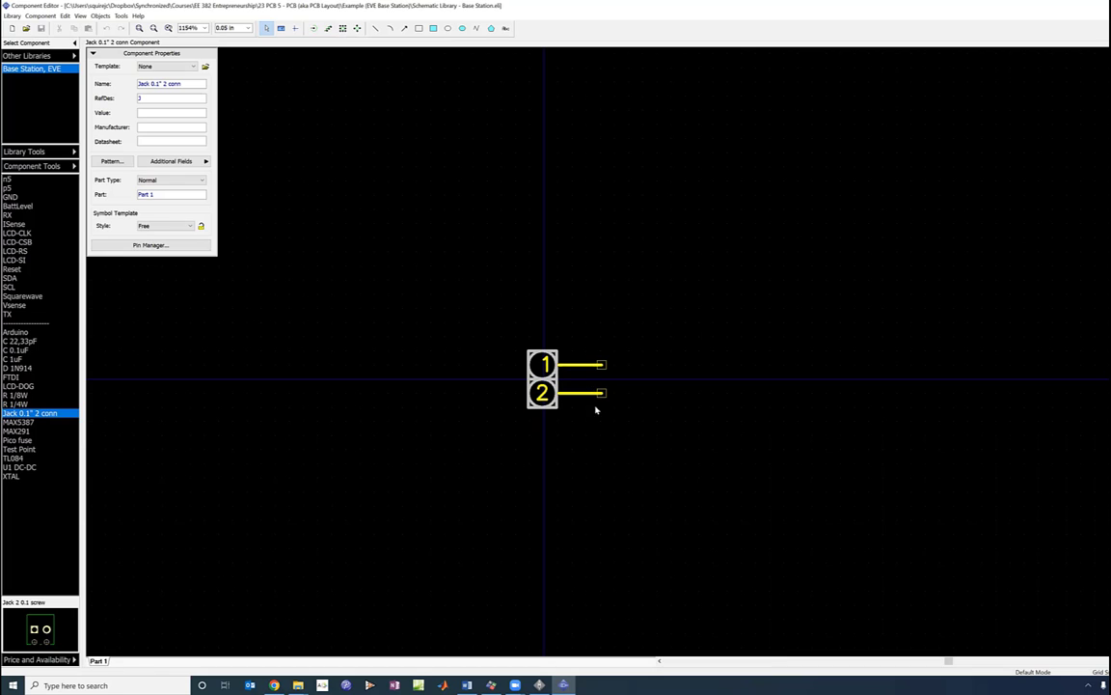
# - Inspect the Isense and Squarewave net ports, selecting their pins and the whole Squarewave symbol
pyautogui.click(21, 386)
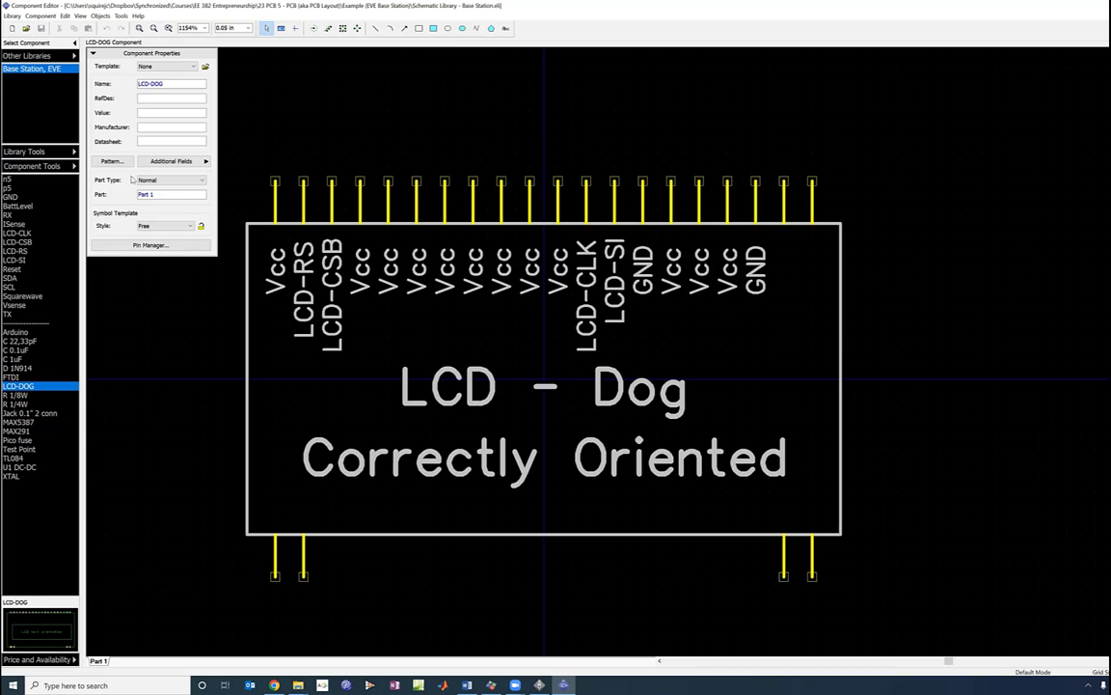
pyautogui.click(14, 223)
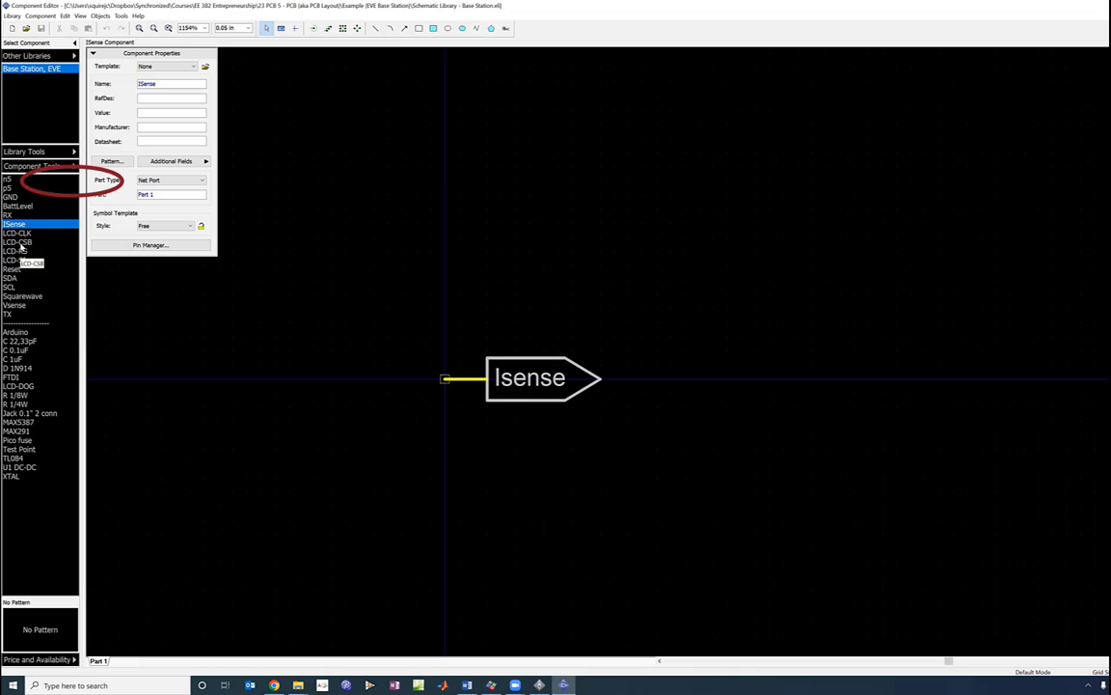
pyautogui.click(465, 379)
pyautogui.click(27, 295)
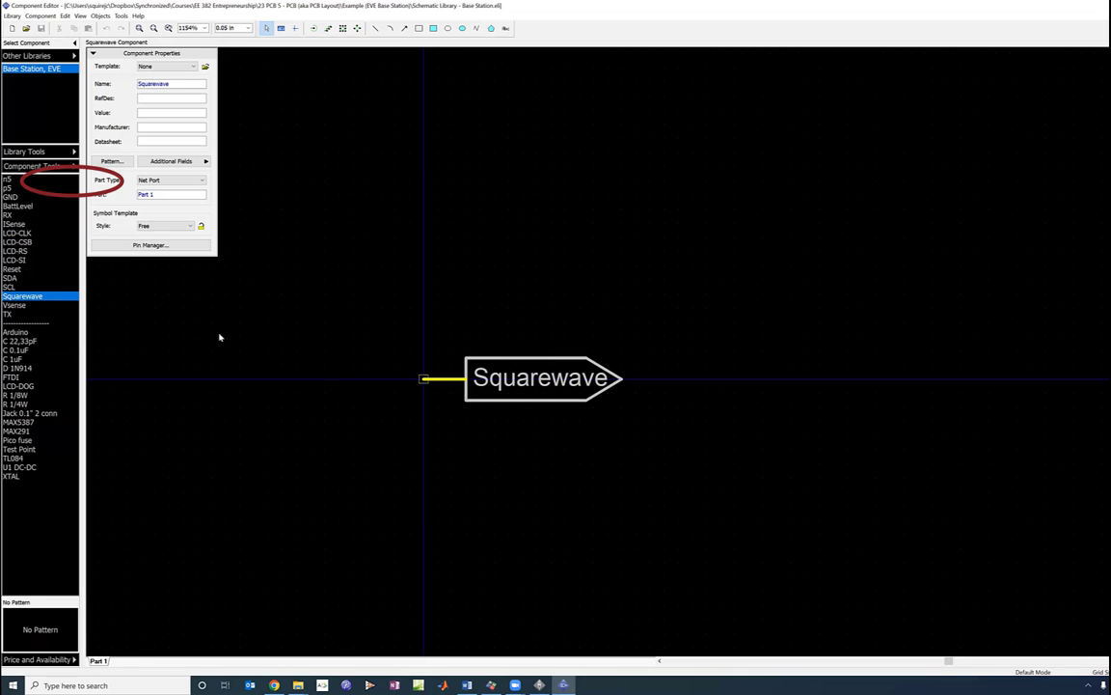
pyautogui.click(434, 379)
pyautogui.click(578, 416)
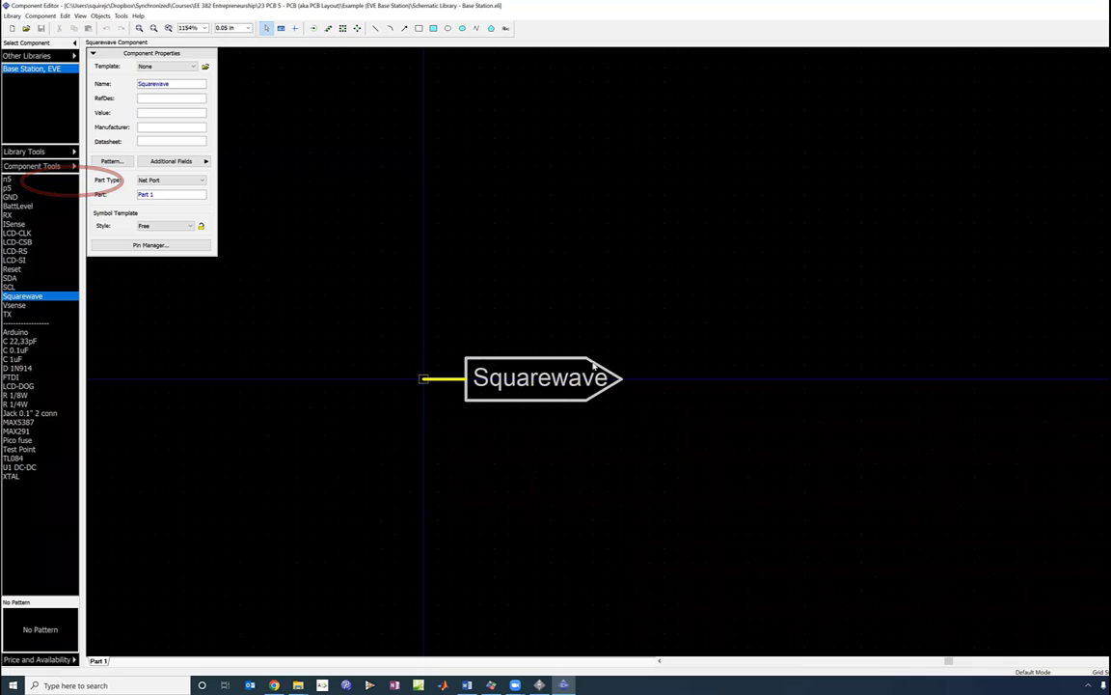
pyautogui.moveTo(325, 312); pyautogui.dragTo(662, 459)
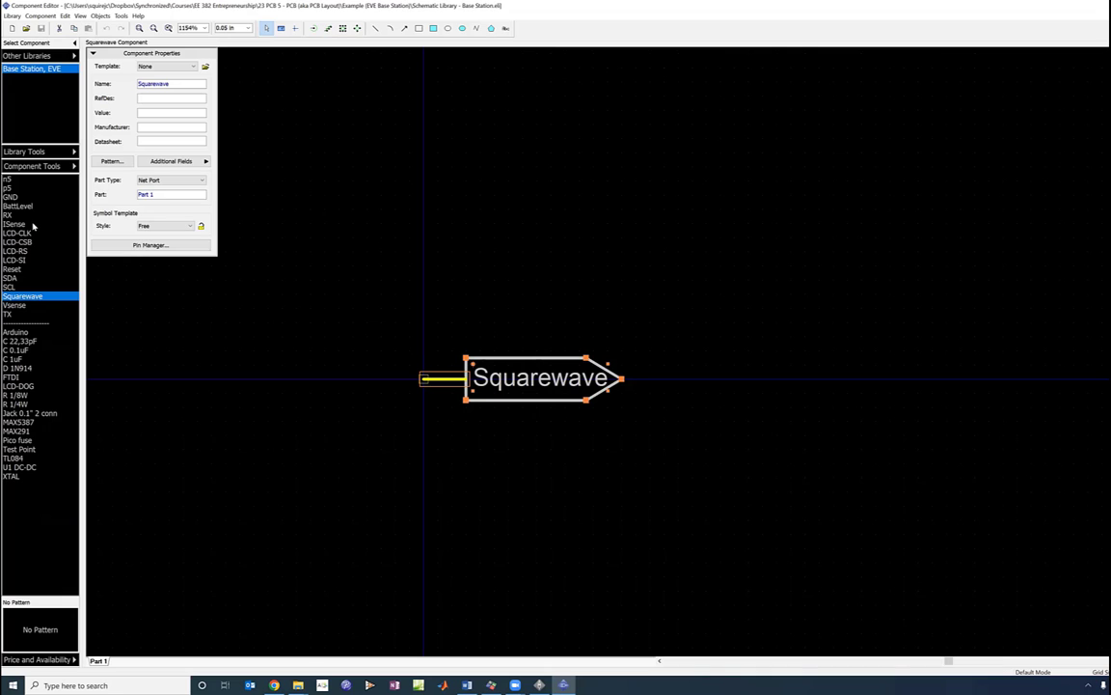
# - View the GND symbol, then the RX net port and its pin details
pyautogui.click(11, 197)
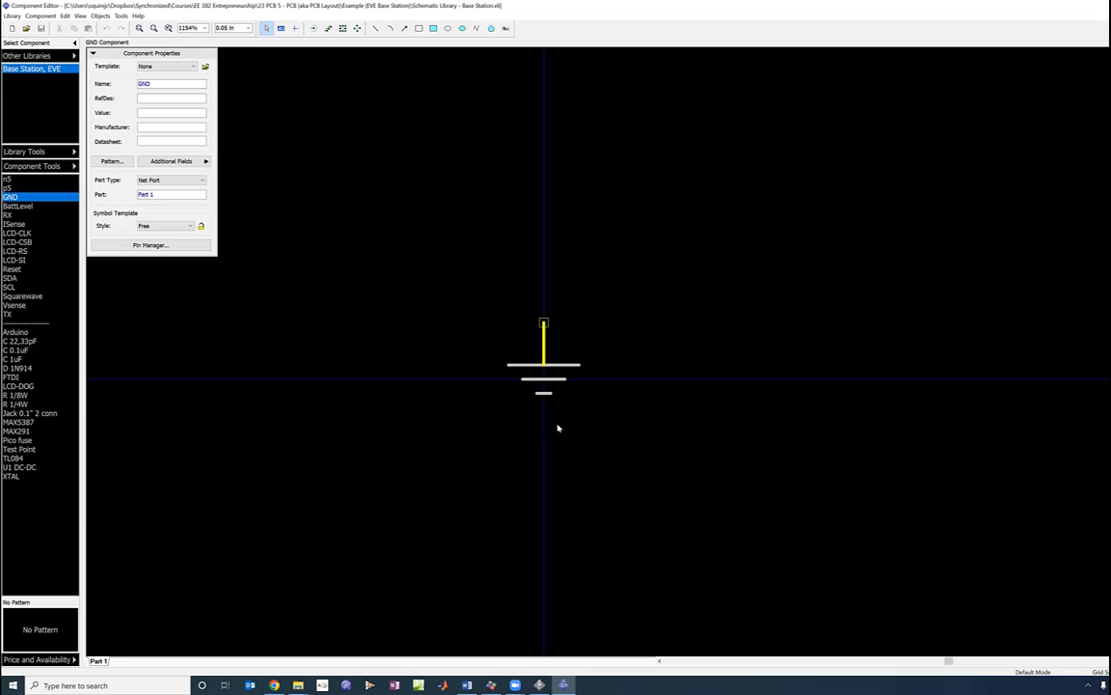
pyautogui.click(7, 215)
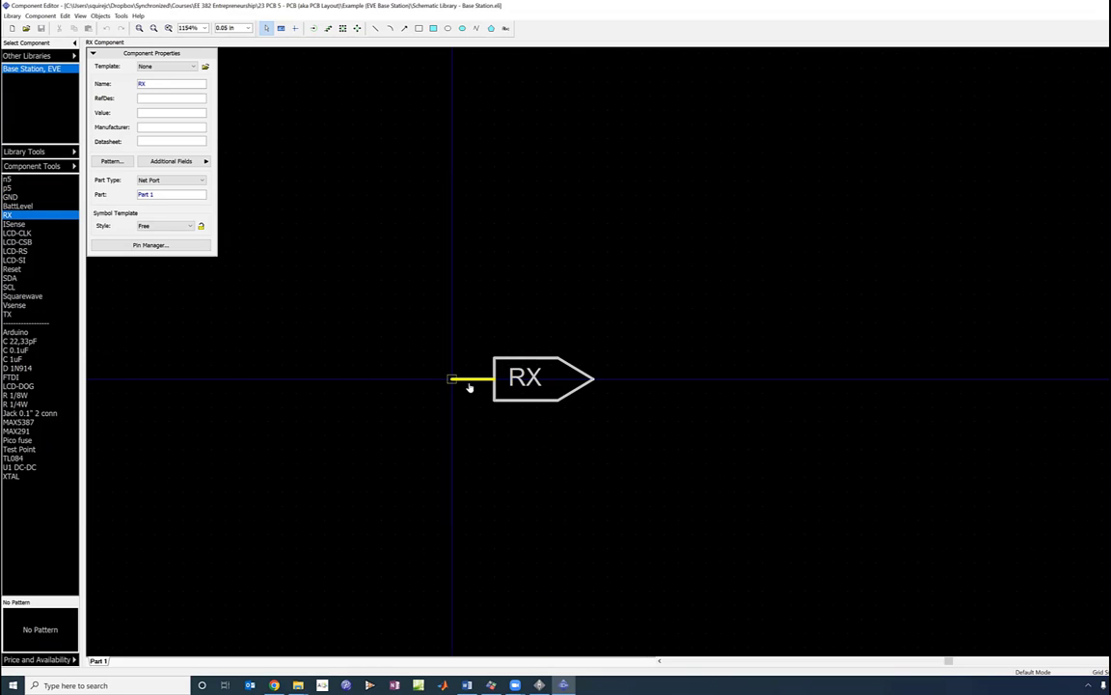
pyautogui.click(473, 381)
pyautogui.click(470, 380)
# - Step through the GND, p5 +5V and n5 -5V symbols
pyautogui.click(10, 196)
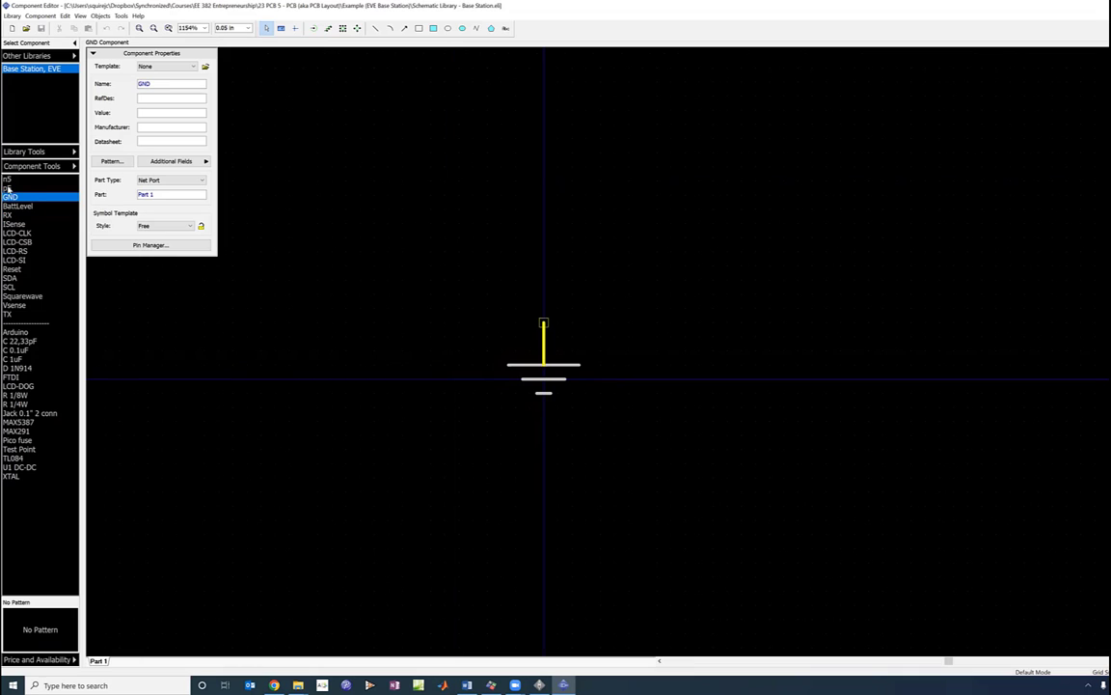
pyautogui.click(8, 187)
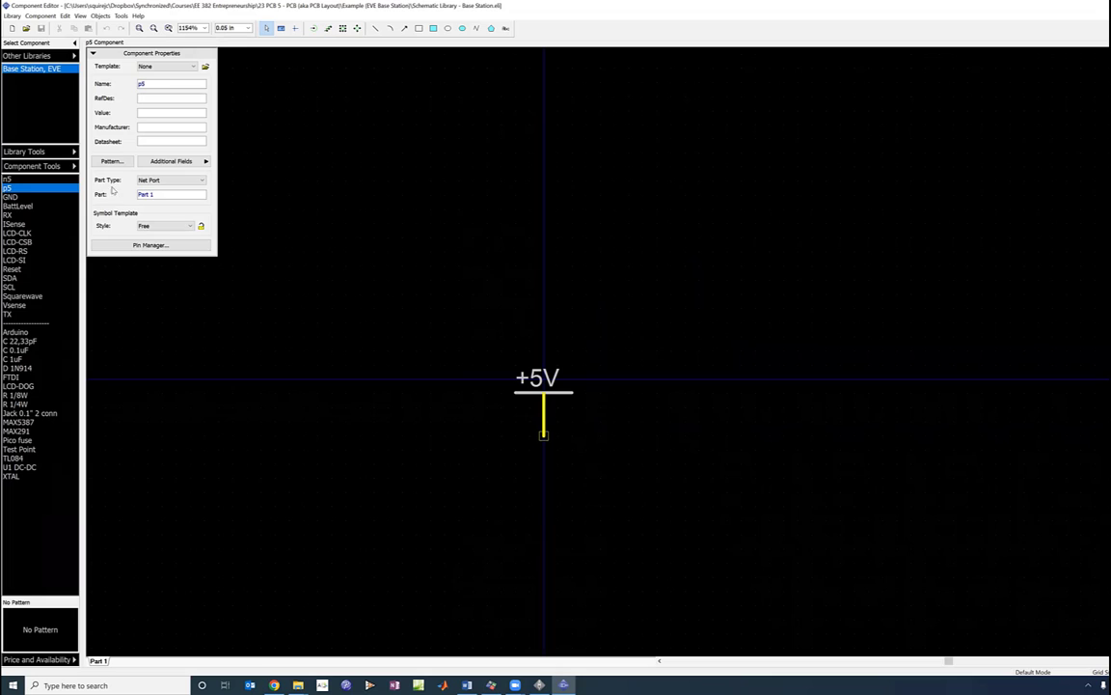
pyautogui.click(7, 180)
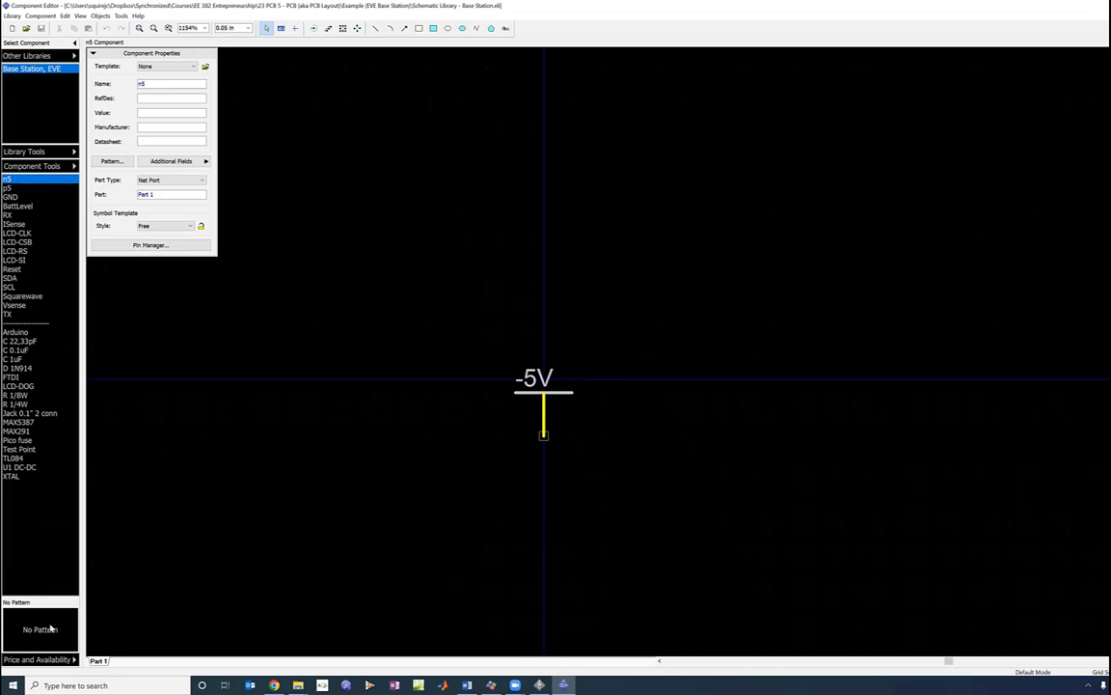
# - Switch the n5 Part Type to Normal, then restore it to Net Port
pyautogui.click(155, 182)
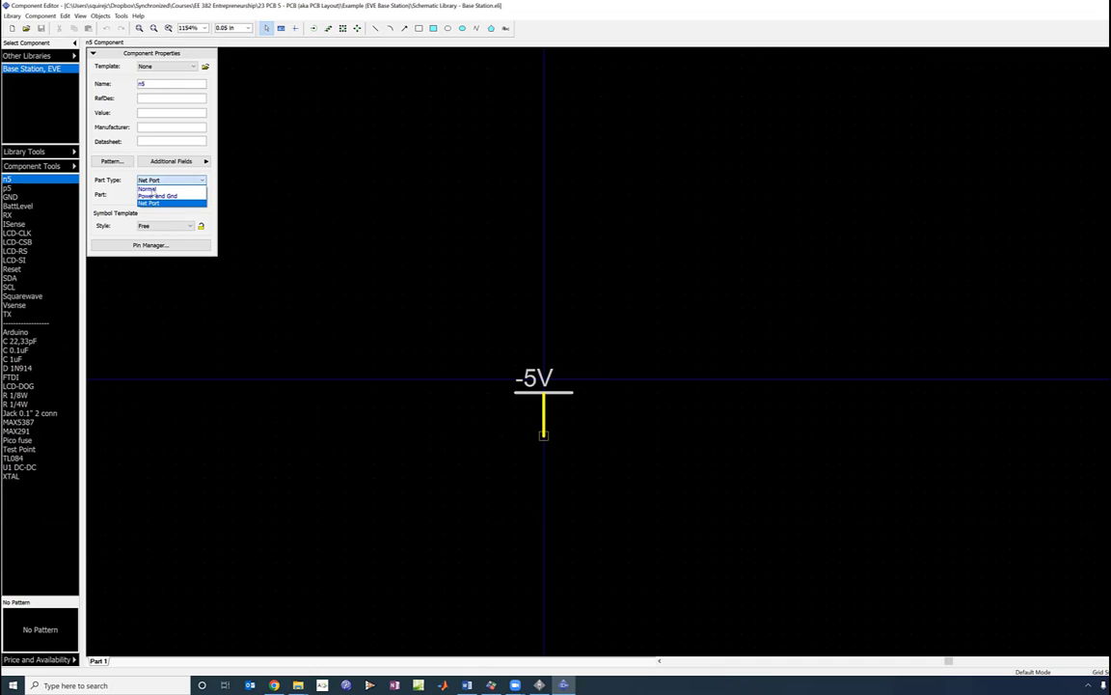
pyautogui.click(152, 189)
pyautogui.click(159, 180)
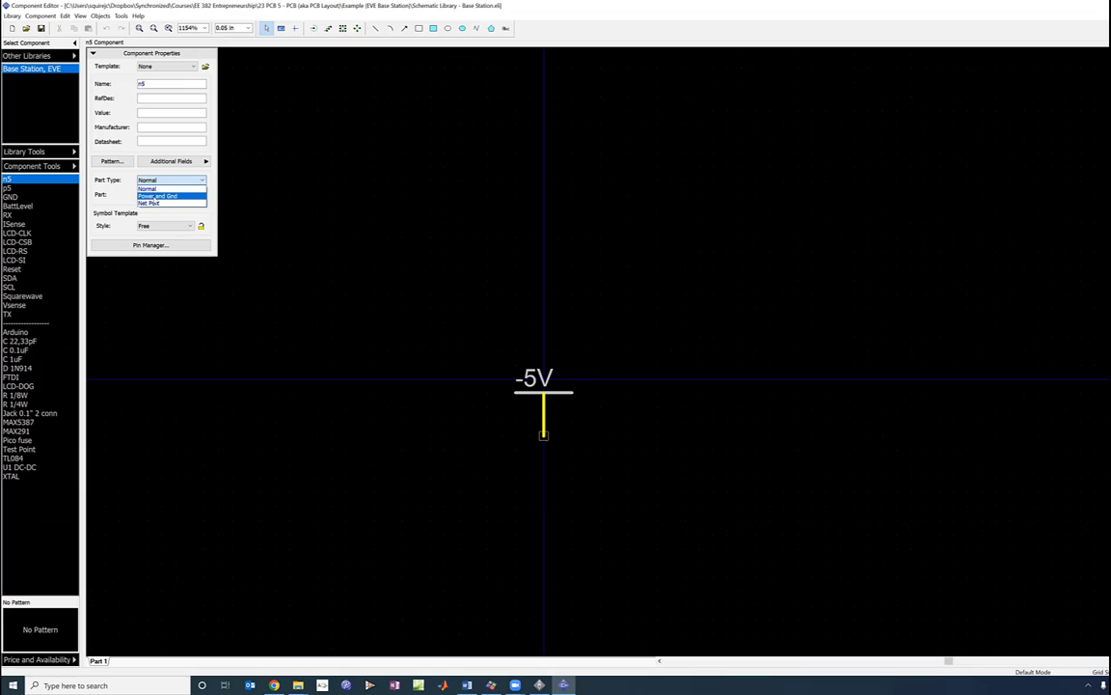
pyautogui.click(159, 188)
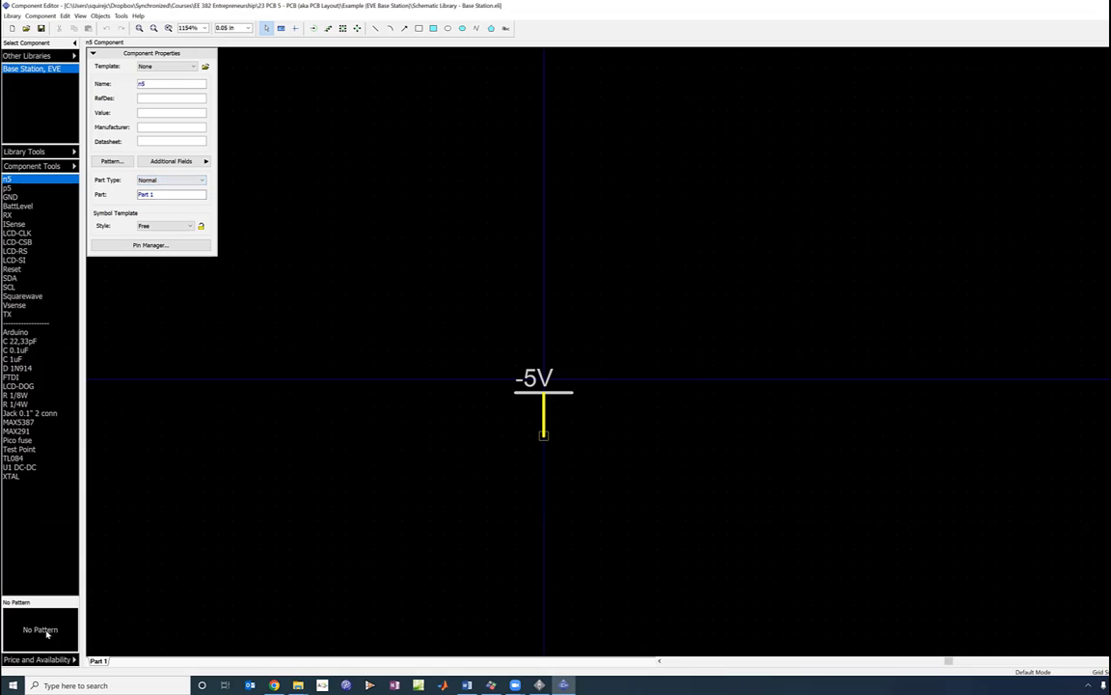
pyautogui.click(159, 180)
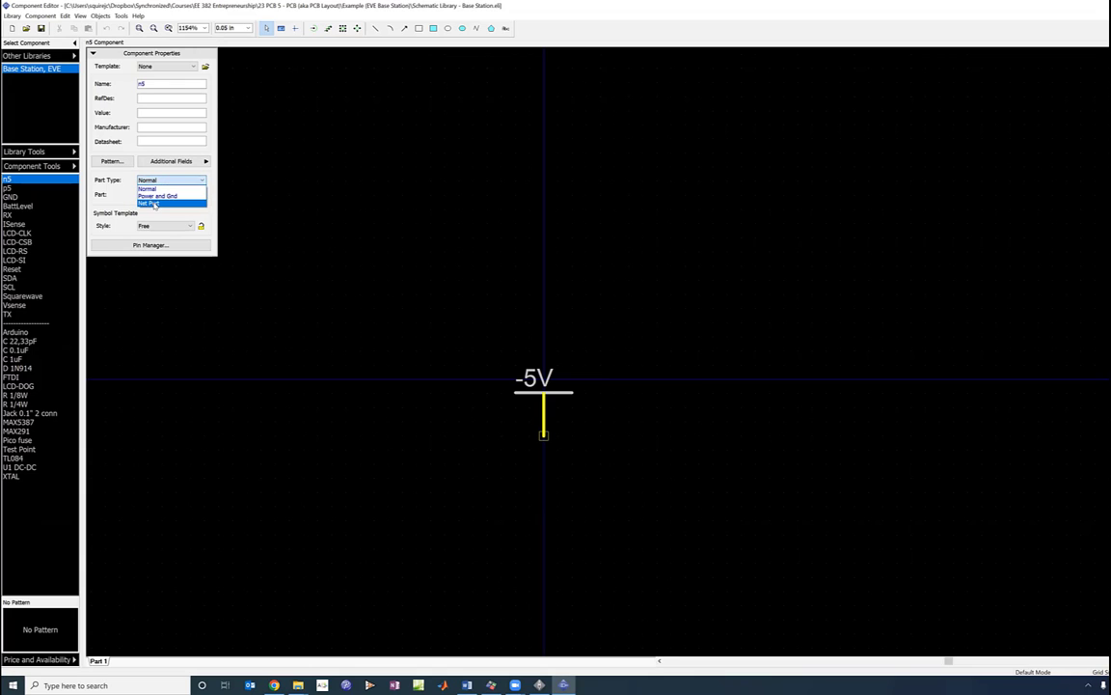
pyautogui.click(152, 203)
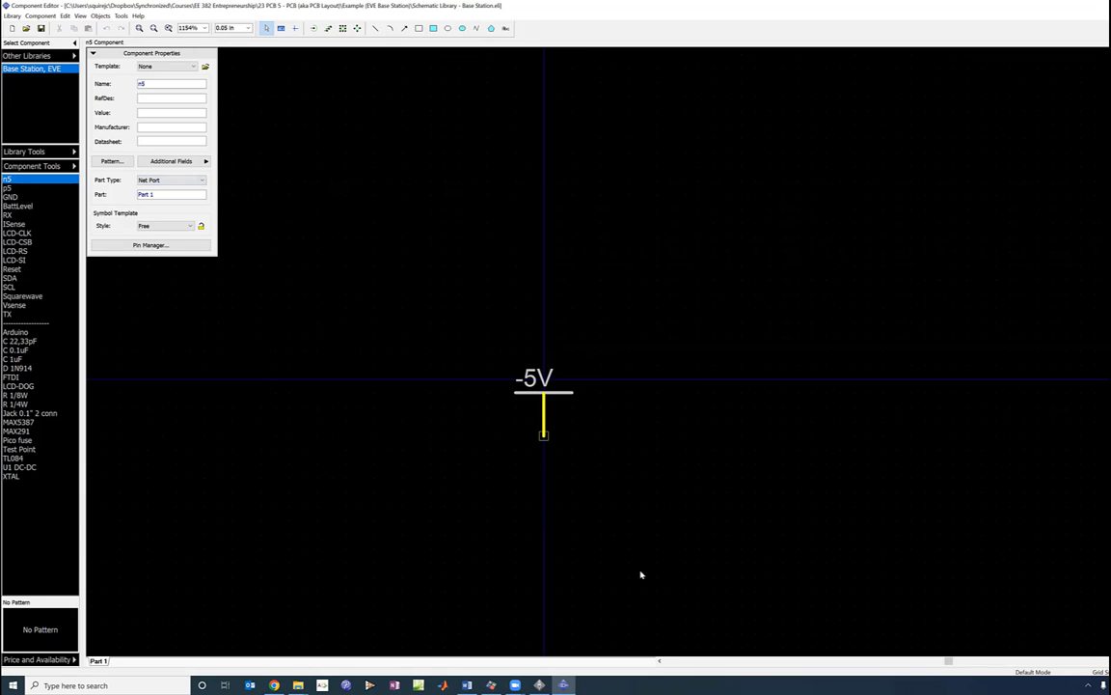